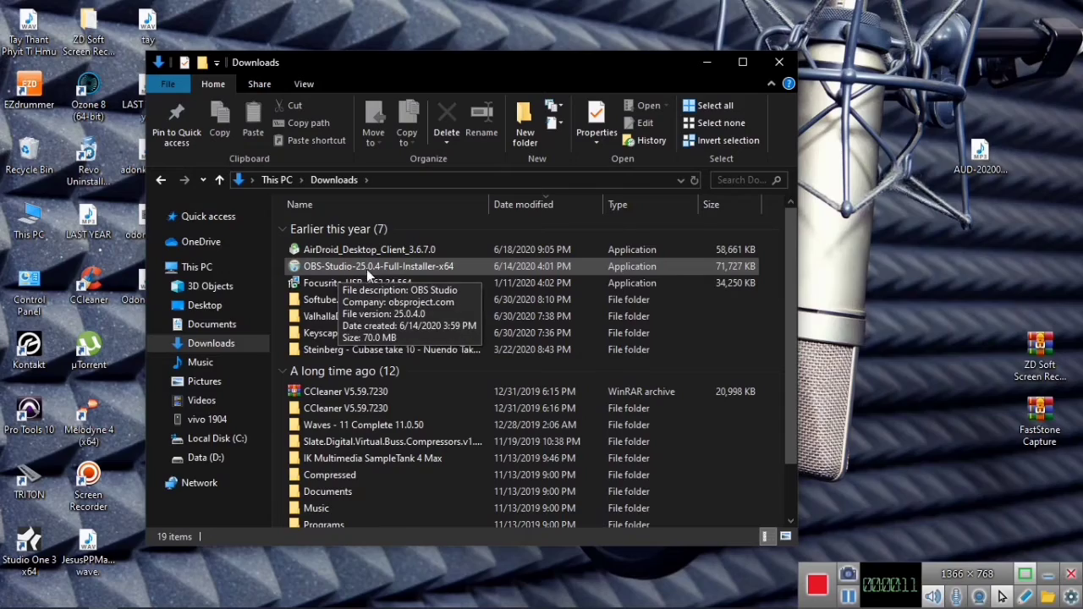
# Step: Install OBS Studio 25.0.4 from the installer in Downloads with default options, launching it on completion, and close the folder window
pyautogui.doubleClick(381, 269)
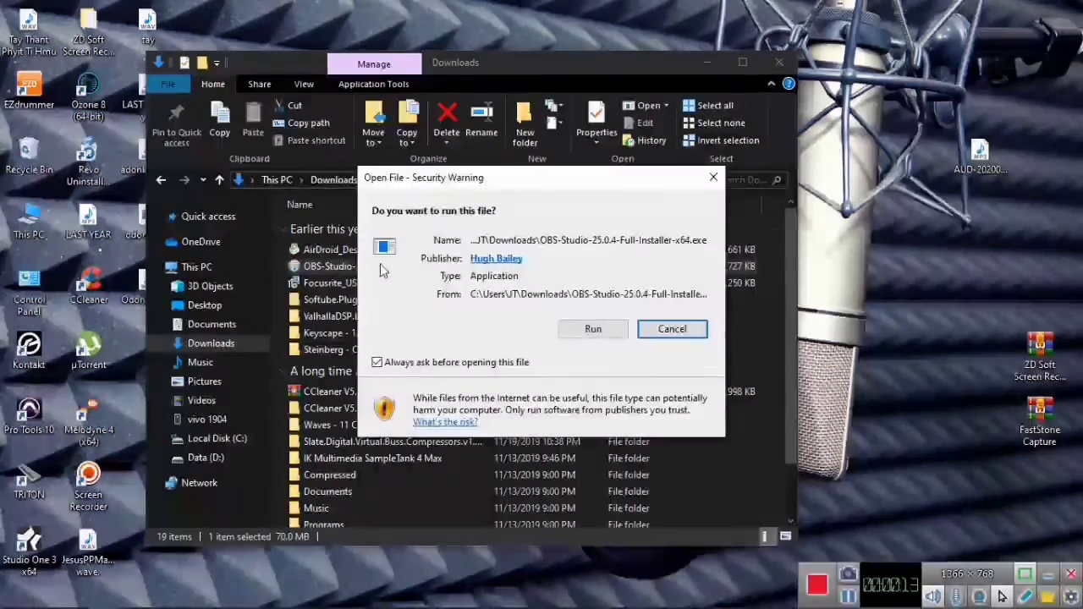
pyautogui.click(594, 328)
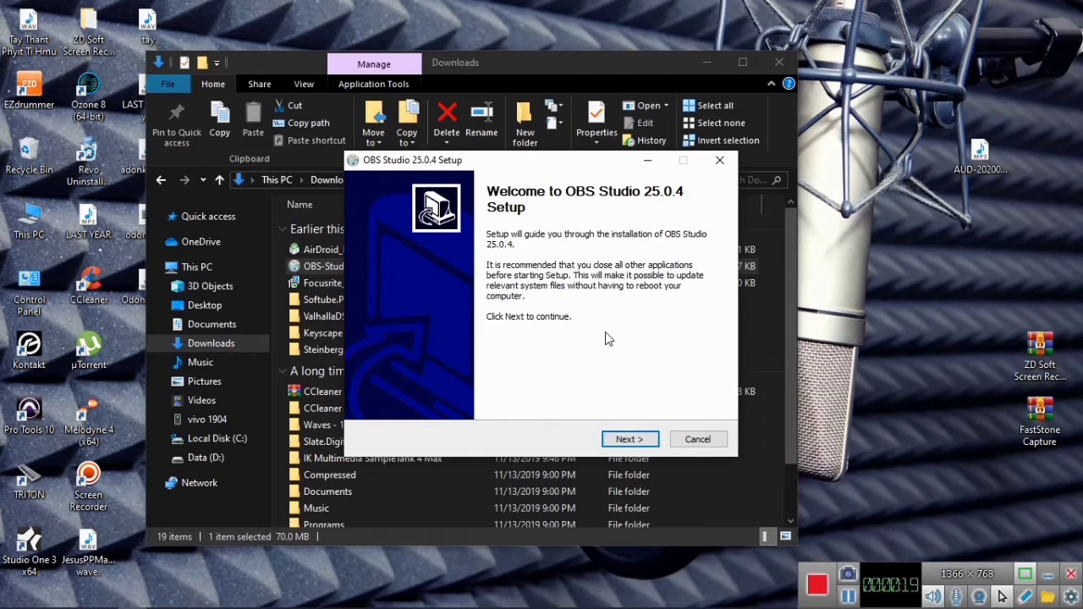
pyautogui.click(624, 442)
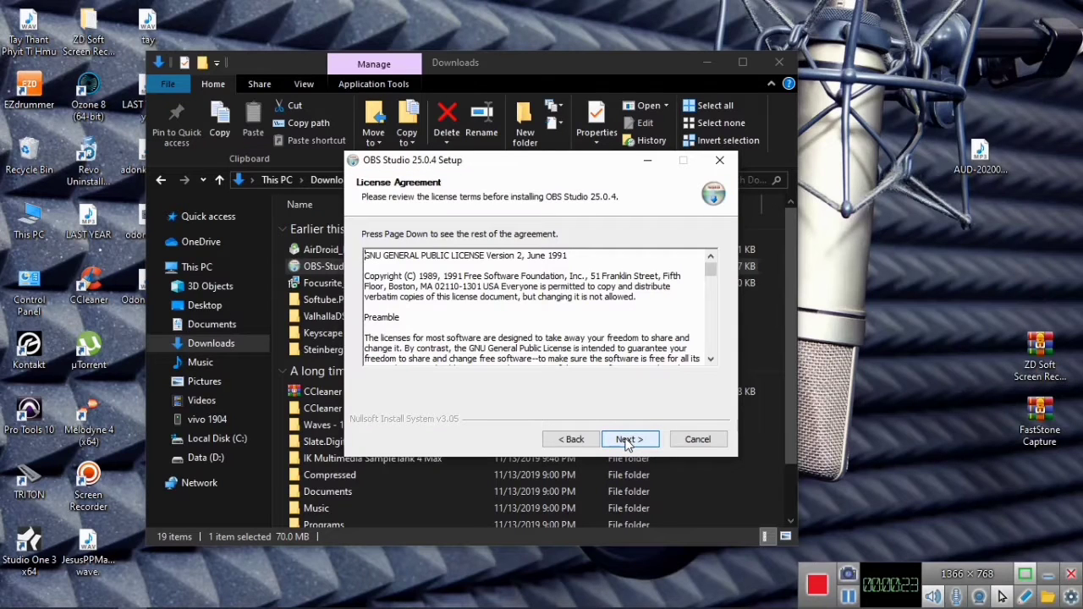
pyautogui.click(627, 442)
pyautogui.click(636, 445)
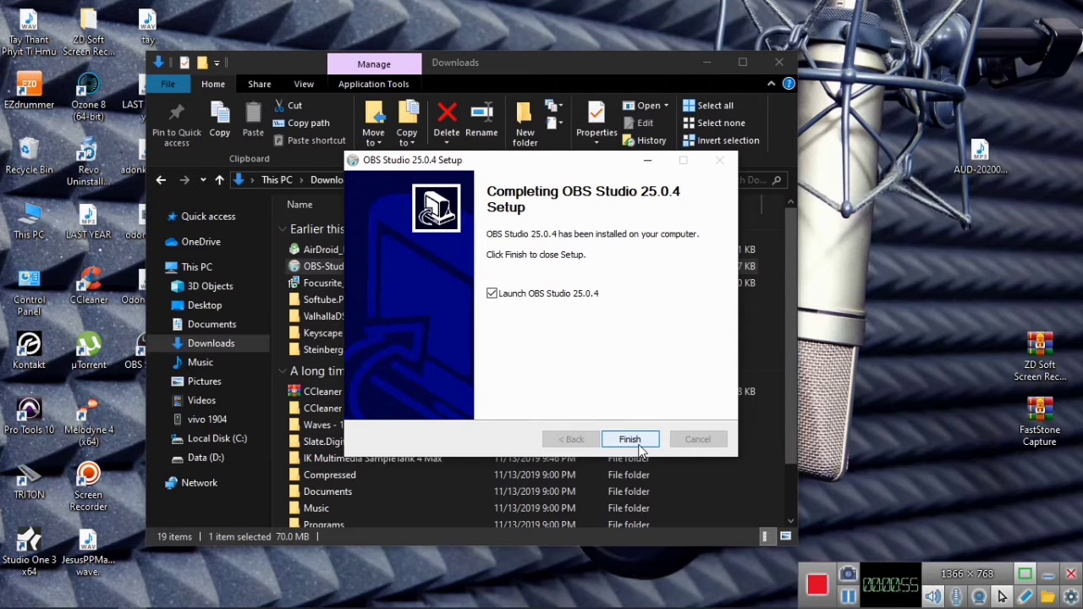
pyautogui.click(638, 445)
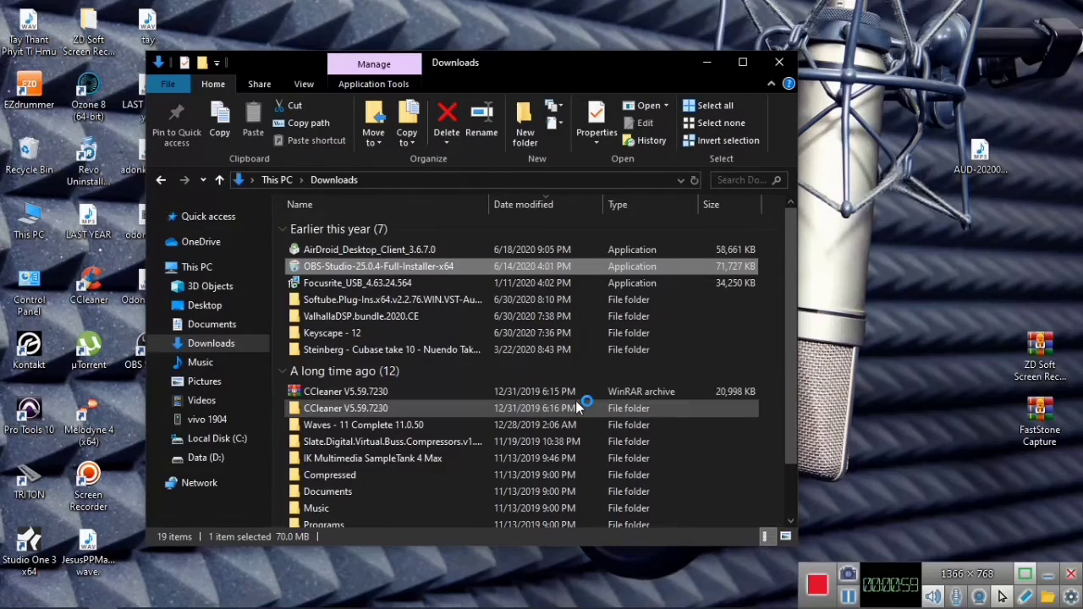
pyautogui.click(772, 67)
pyautogui.rightClick(372, 220)
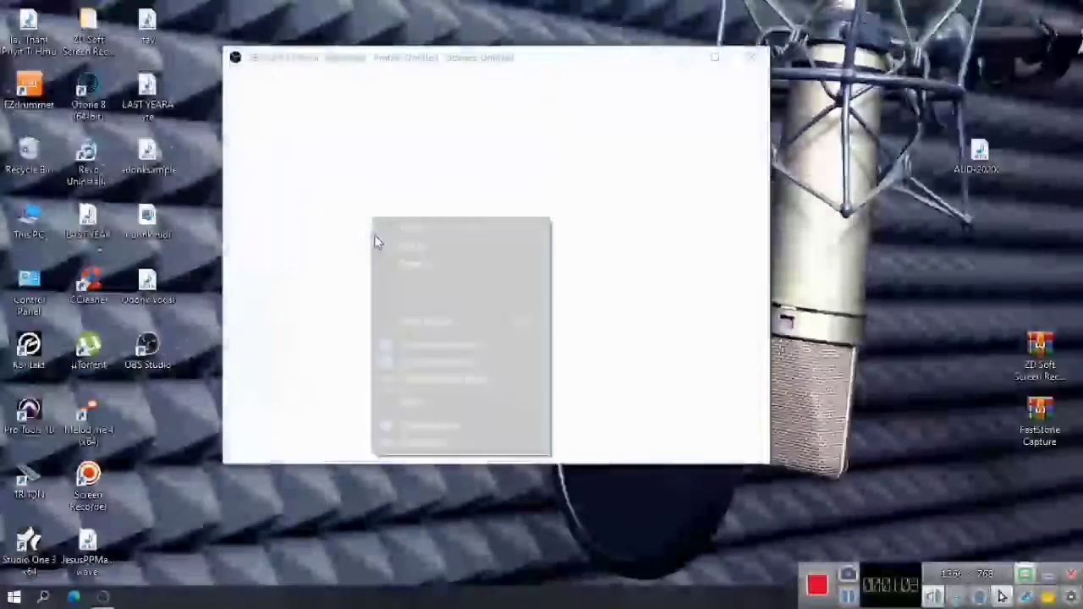
# Step: Maximize the OBS Studio window to examine its display capture preview, close the program and refresh the desktop
pyautogui.click(648, 59)
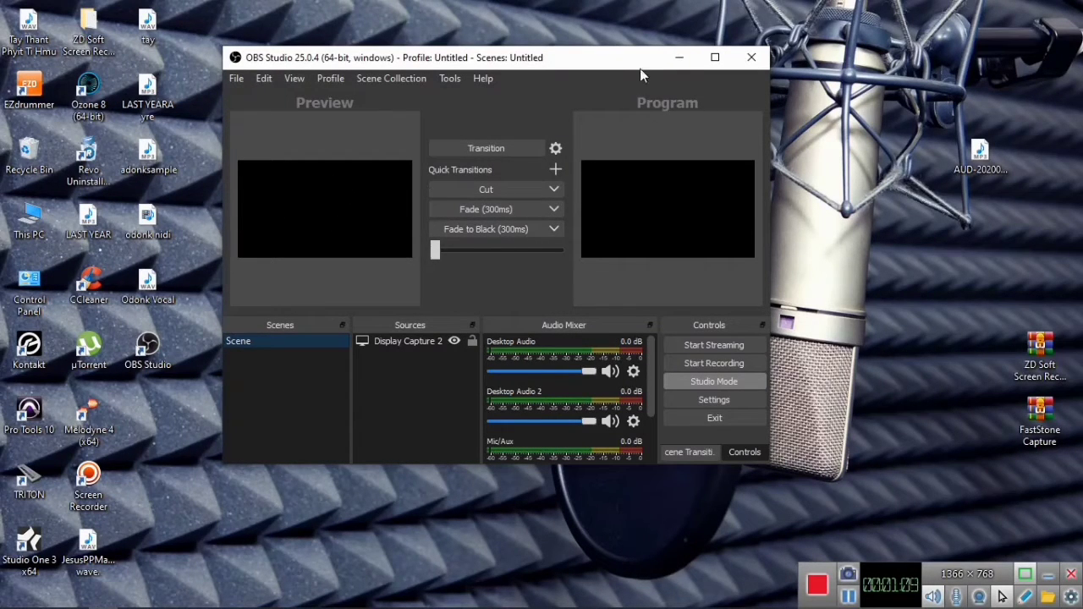
pyautogui.moveTo(639, 66)
pyautogui.mouseDown()
pyautogui.moveTo(581, 53)
pyautogui.moveTo(636, 74)
pyautogui.mouseUp()
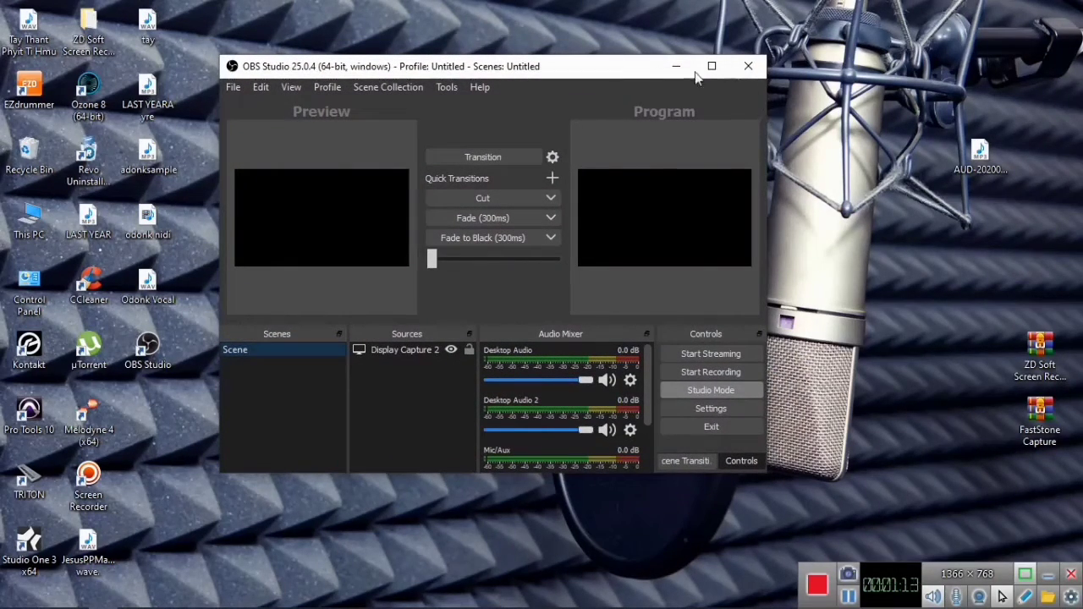
pyautogui.moveTo(600, 67); pyautogui.dragTo(640, 78)
pyautogui.click(746, 78)
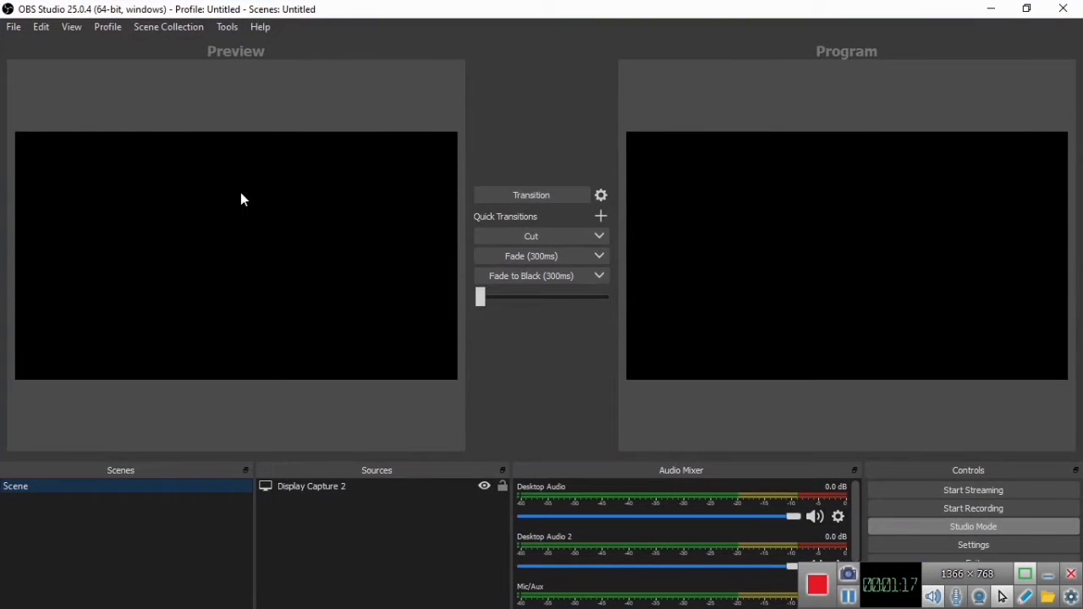
pyautogui.click(1062, 9)
pyautogui.rightClick(368, 264)
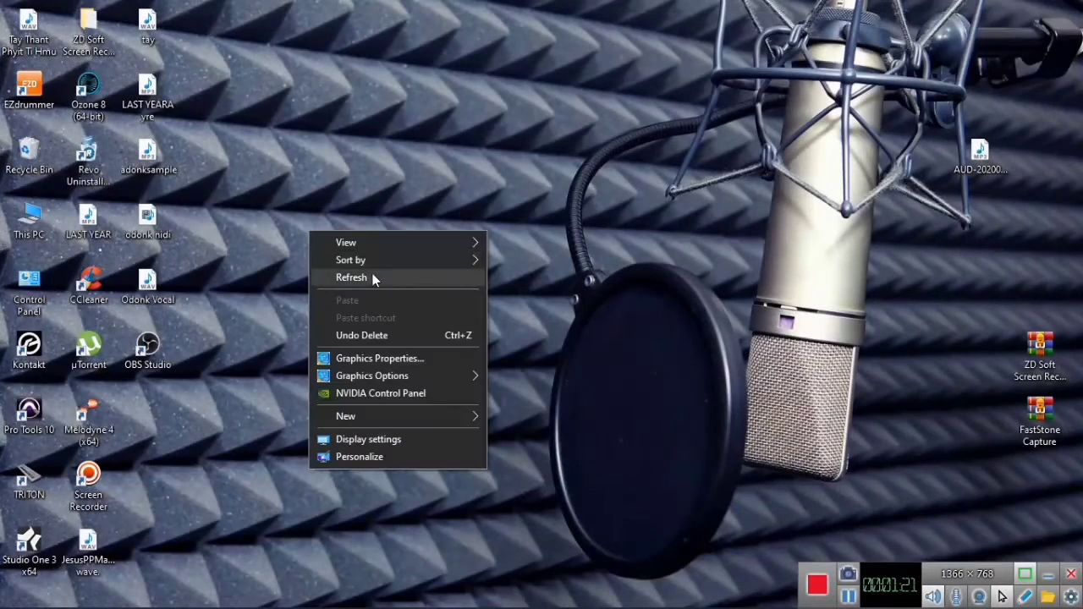
pyautogui.click(374, 279)
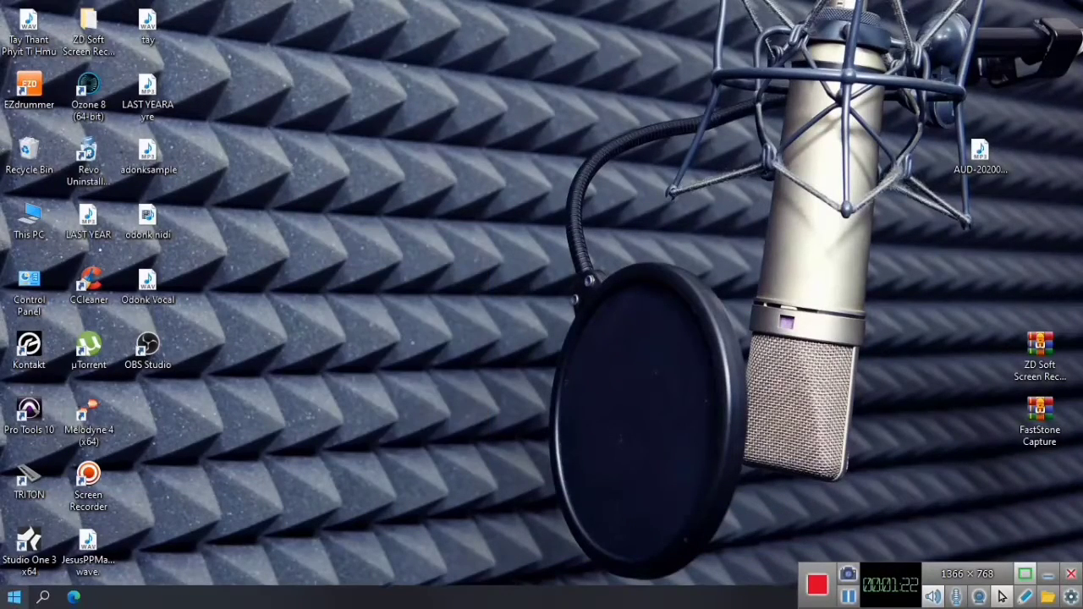
# Step: Search Windows for "graphic" and open the Graphics settings page
pyautogui.click(49, 598)
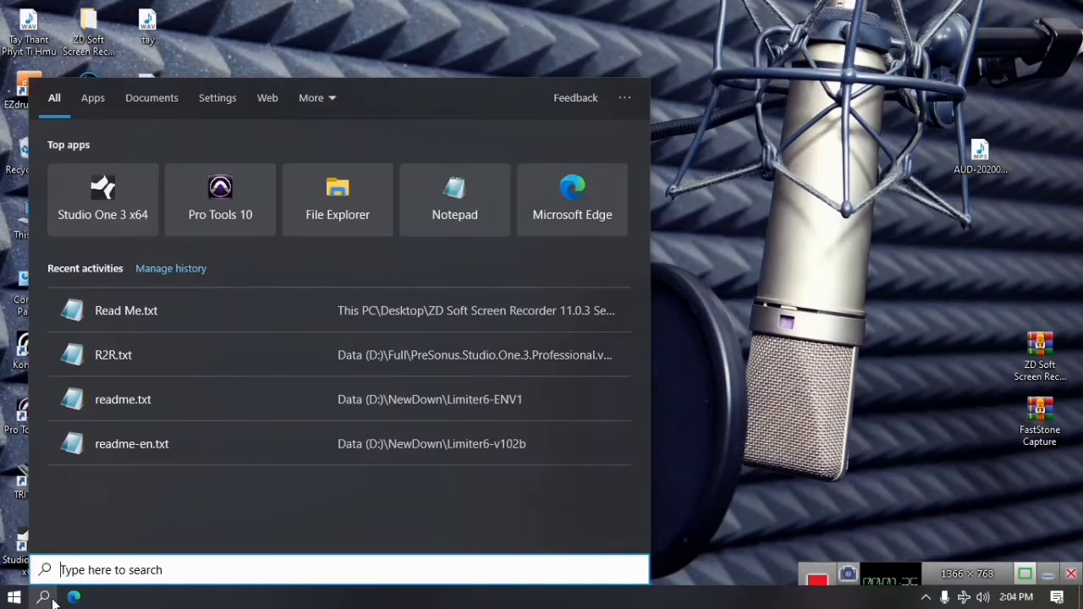
pyautogui.write('gr')
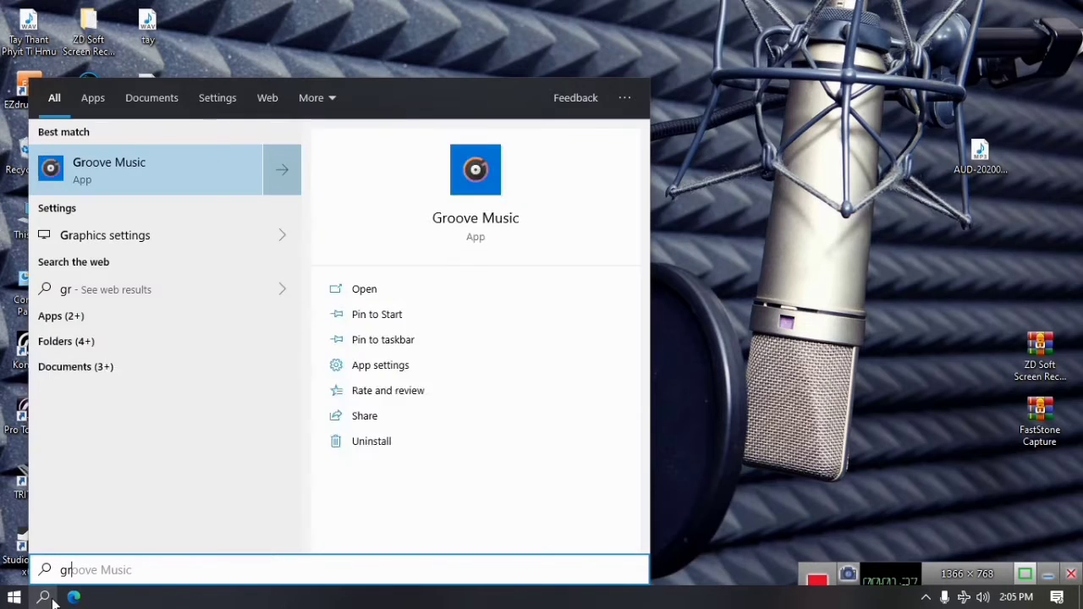
pyautogui.write('aphic')
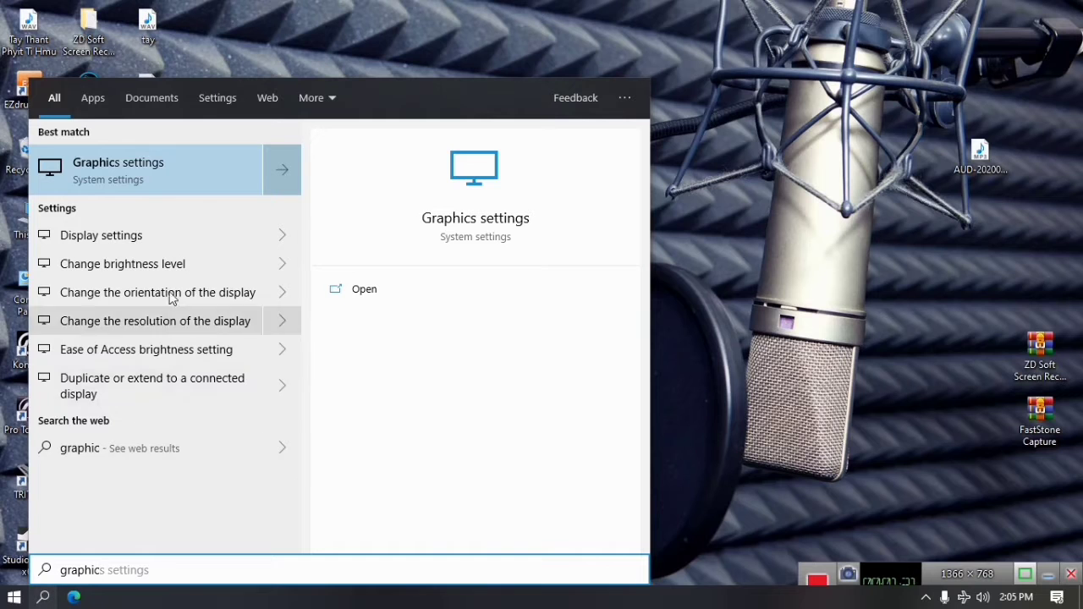
pyautogui.click(155, 170)
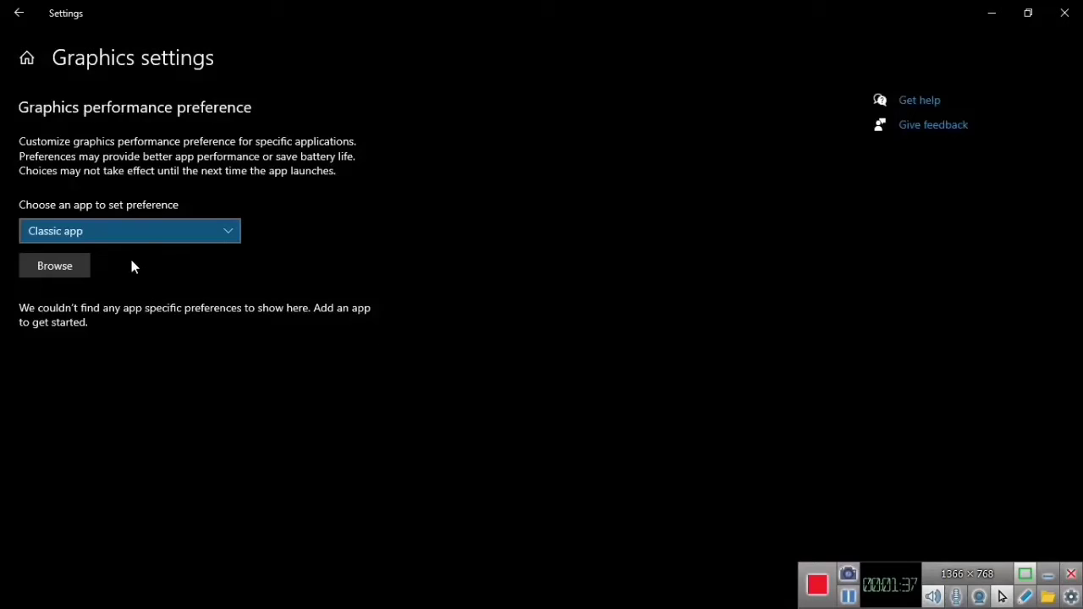
# Step: Browse for a Classic app to set a preference, opening Program Files on drive C: in an enlarged file dialog
pyautogui.click(120, 228)
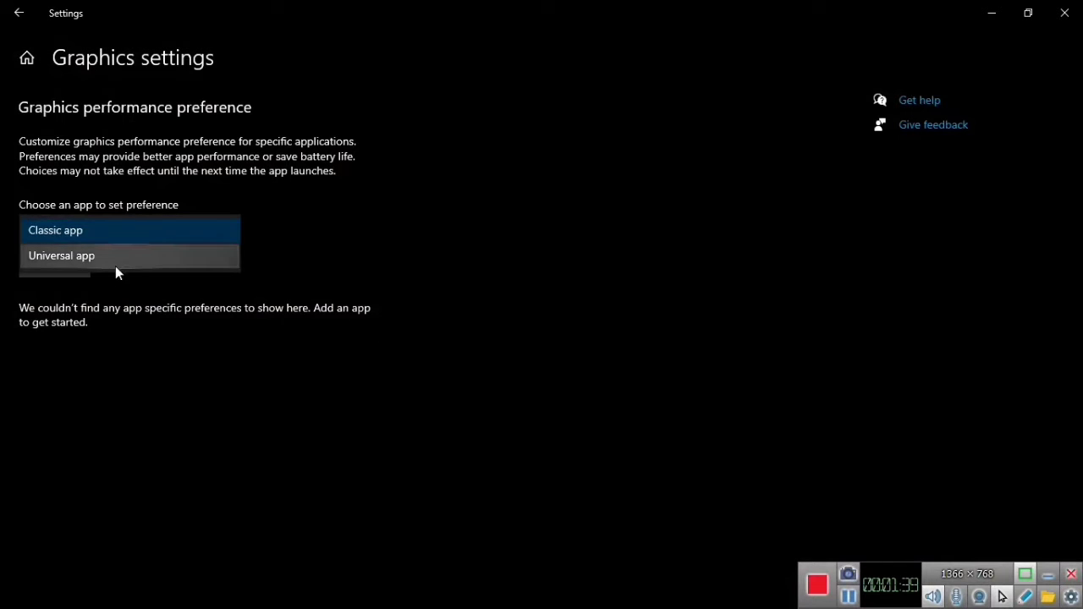
pyautogui.click(90, 234)
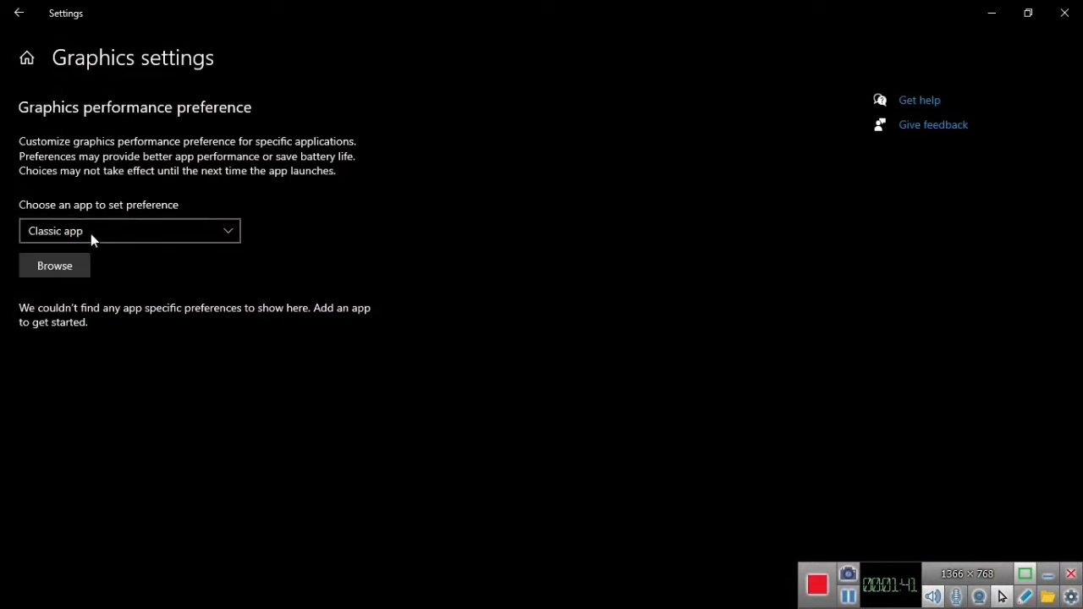
pyautogui.click(76, 268)
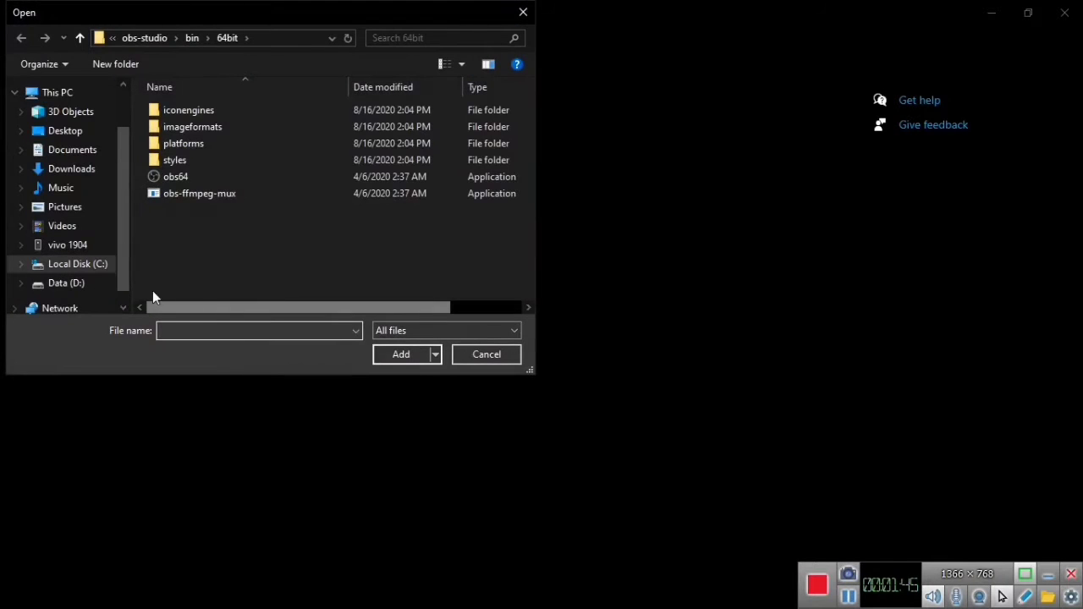
pyautogui.click(93, 266)
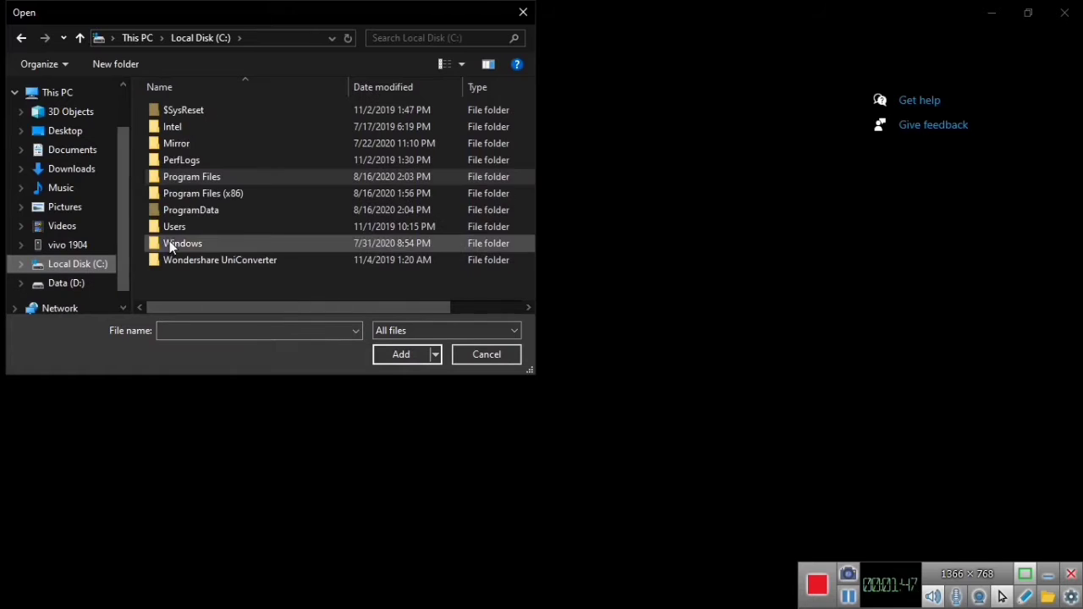
pyautogui.doubleClick(213, 176)
pyautogui.moveTo(462, 20); pyautogui.dragTo(539, 61)
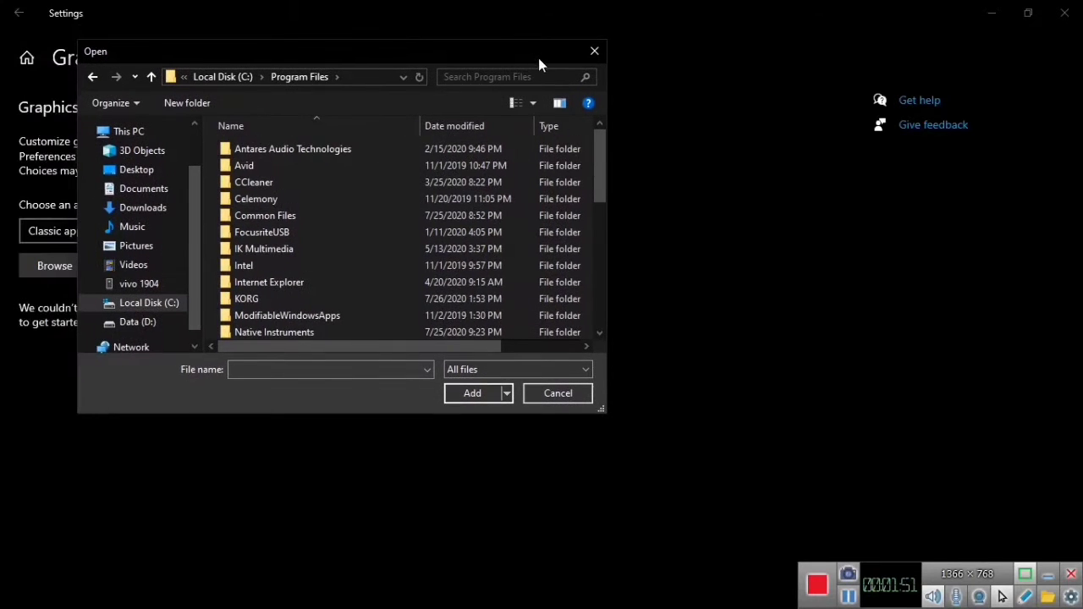
pyautogui.moveTo(606, 77); pyautogui.dragTo(880, 77)
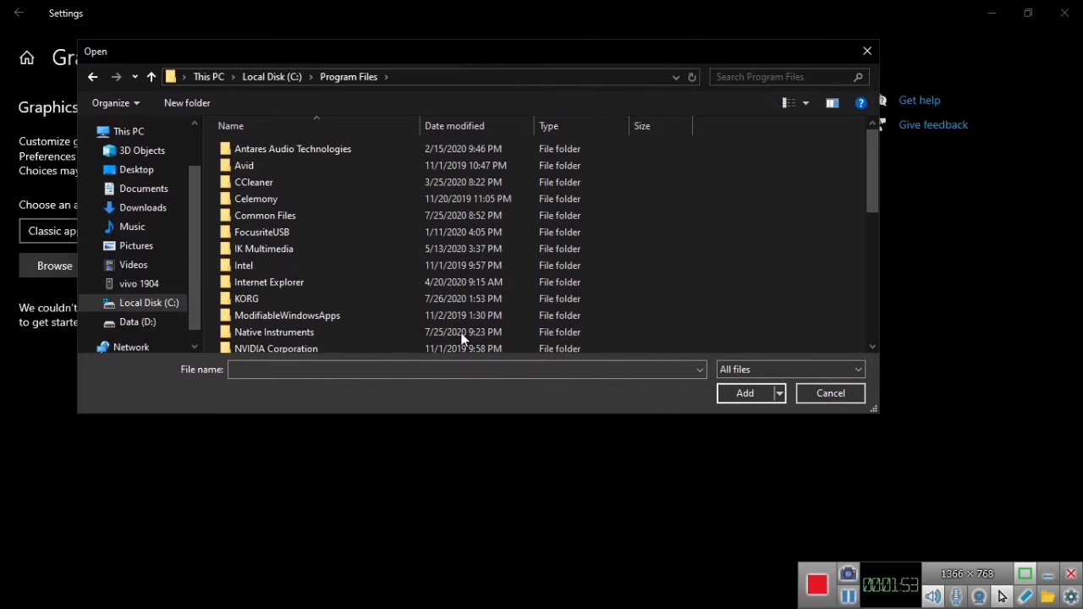
pyautogui.moveTo(400, 417); pyautogui.dragTo(382, 560)
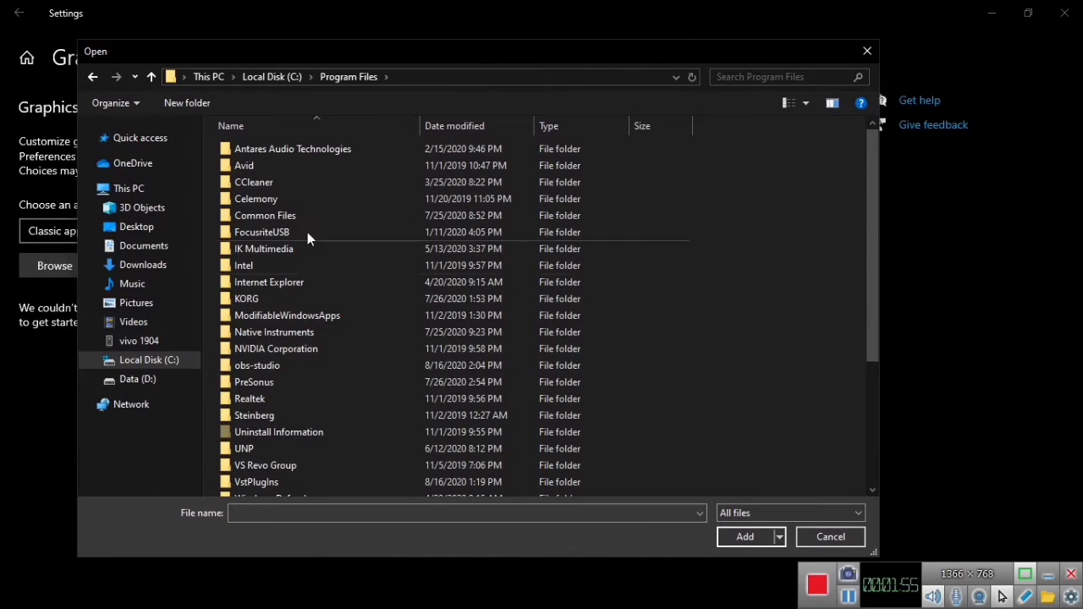
pyautogui.moveTo(878, 218); pyautogui.dragTo(877, 338)
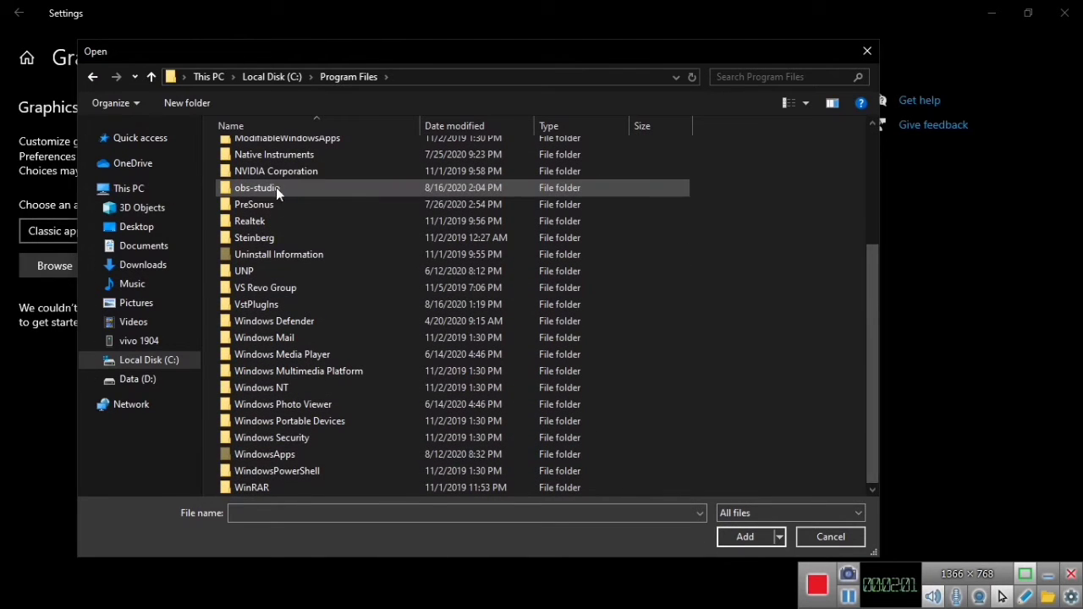
# Step: Add the obs64 application from obs-studio\bin\64bit to the graphics performance preferences
pyautogui.doubleClick(372, 194)
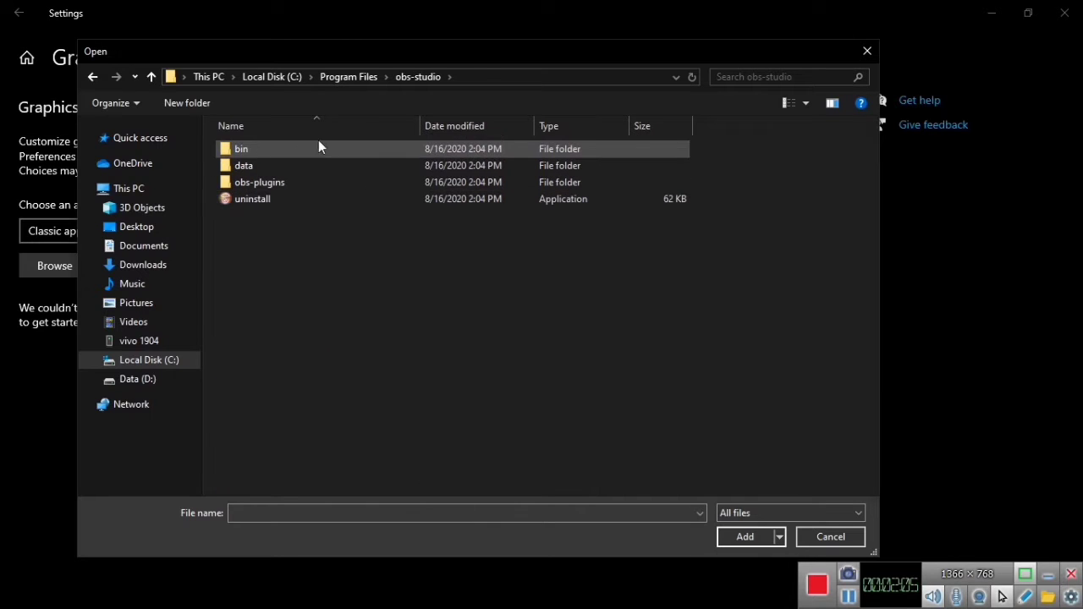
pyautogui.doubleClick(299, 150)
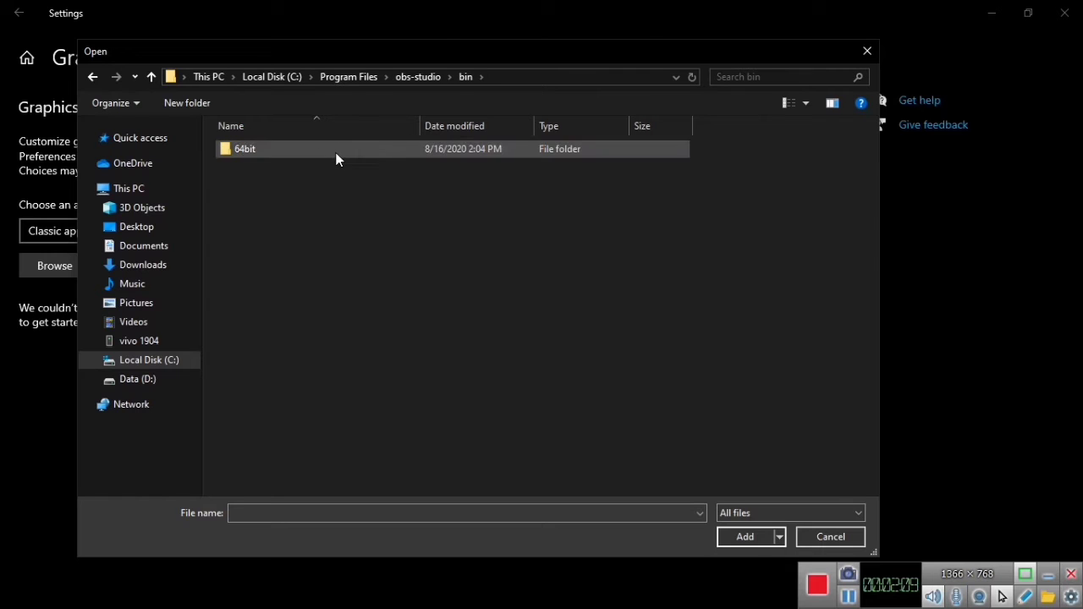
pyautogui.doubleClick(335, 152)
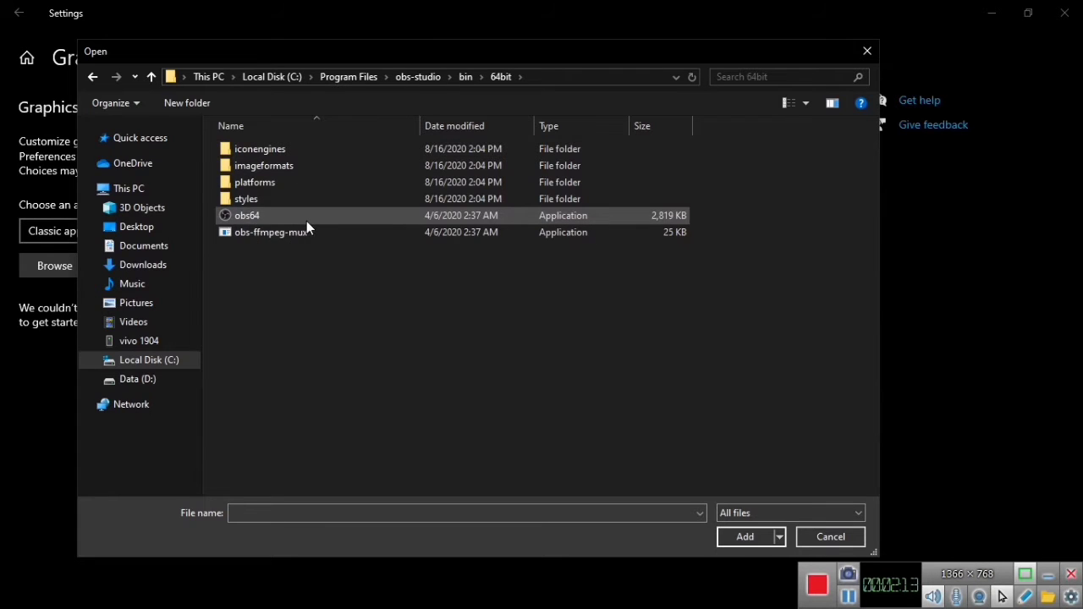
pyautogui.click(306, 221)
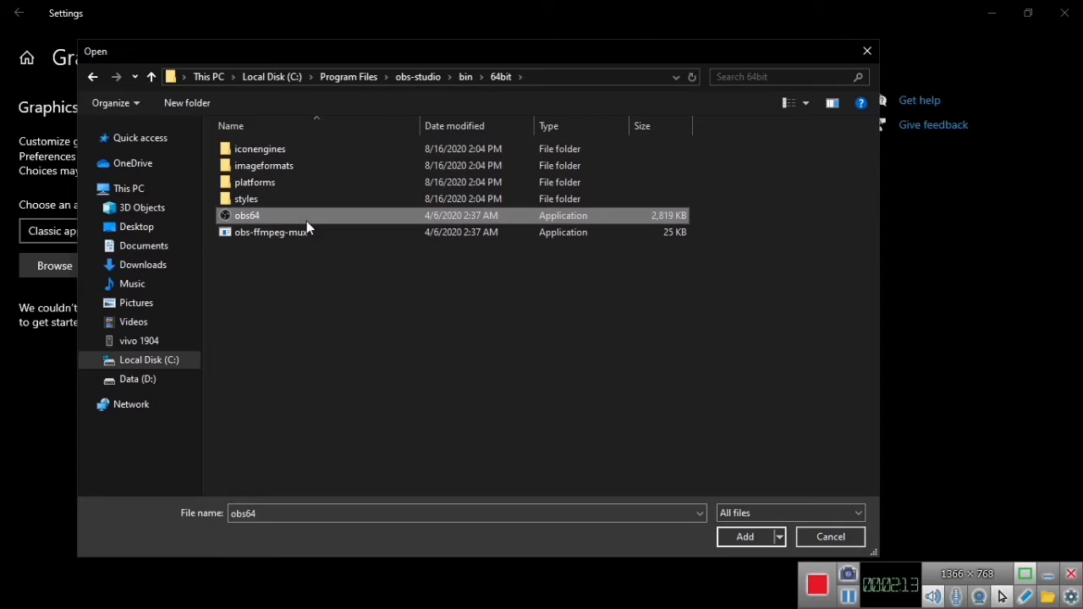
pyautogui.click(744, 537)
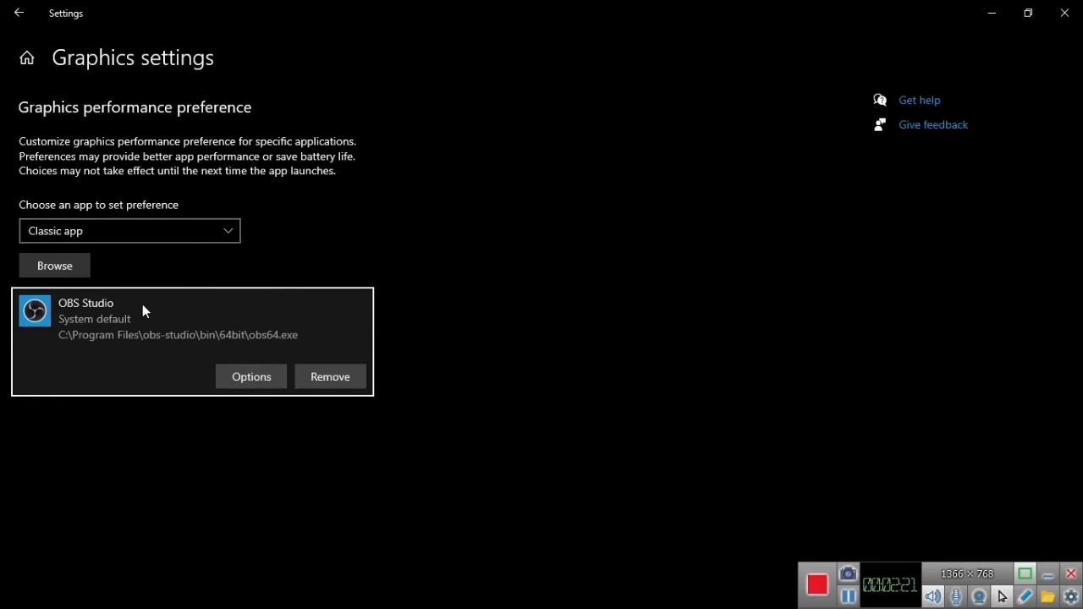
# Step: Set OBS Studio's graphics preference to Power saving, save it and close Settings
pyautogui.click(261, 379)
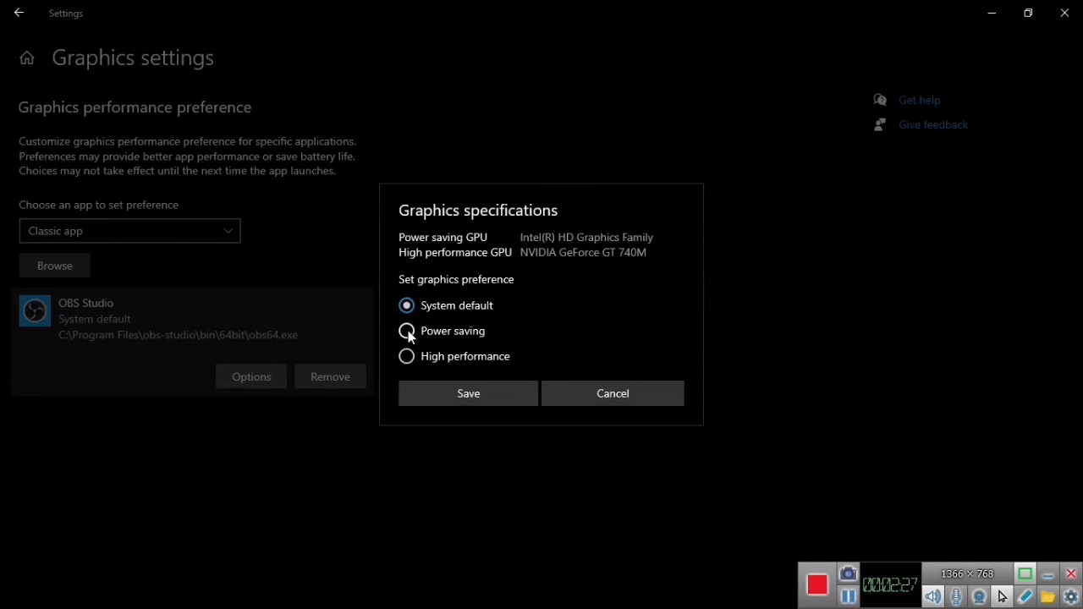
pyautogui.click(407, 332)
pyautogui.click(466, 393)
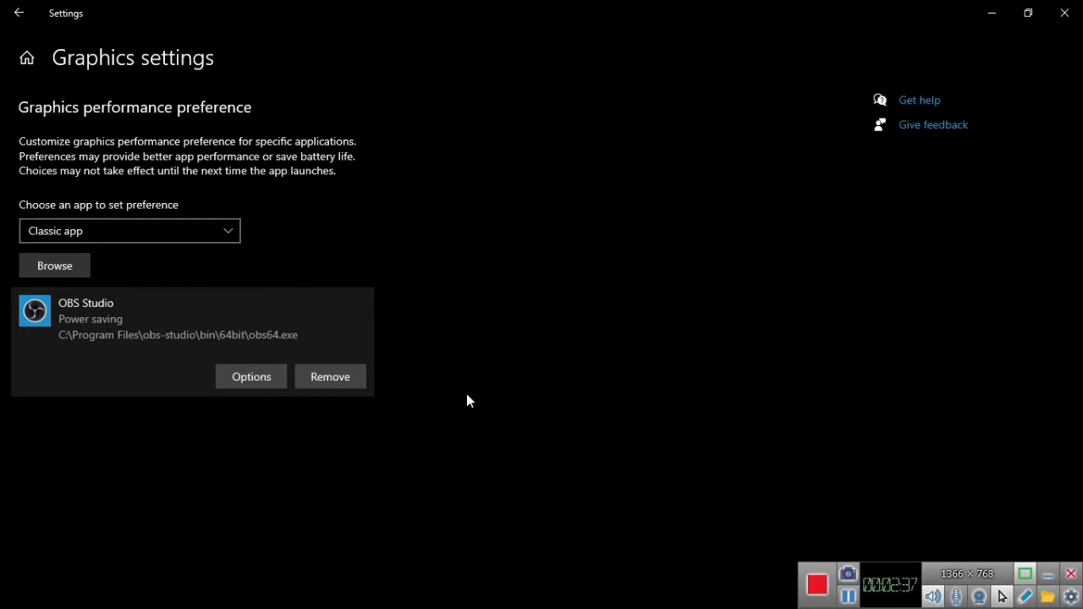
pyautogui.click(1063, 25)
# Step: Refresh the desktop and launch OBS Studio from its desktop shortcut
pyautogui.rightClick(268, 174)
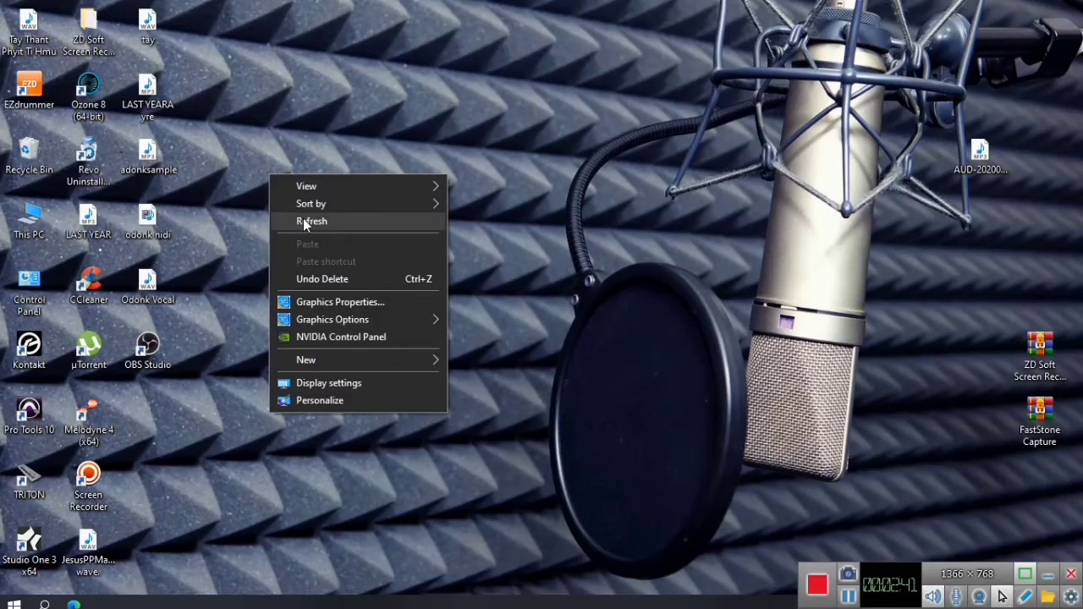
pyautogui.click(303, 219)
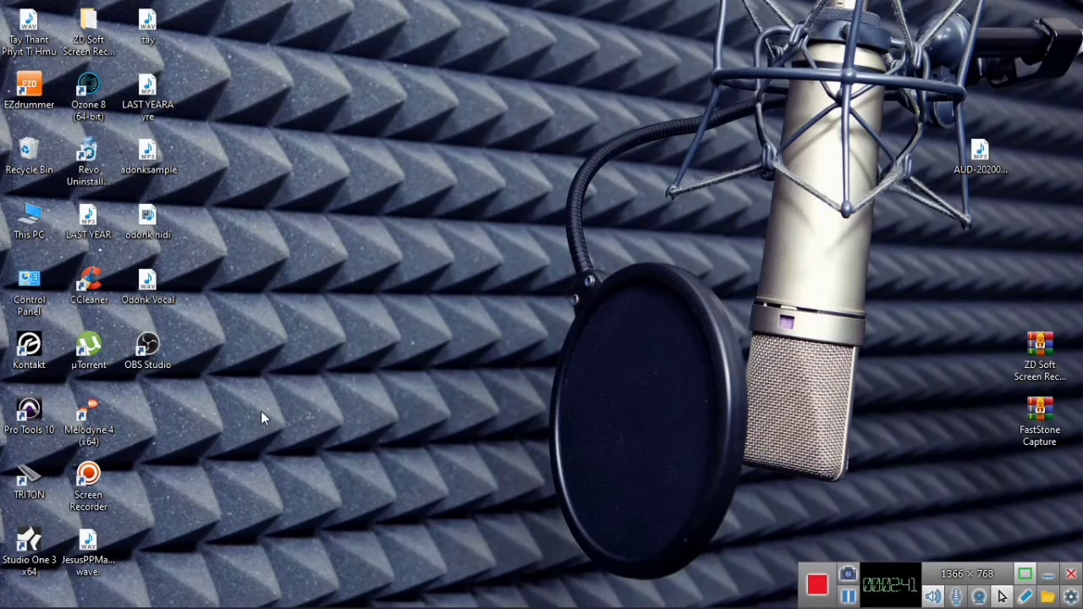
pyautogui.click(155, 347)
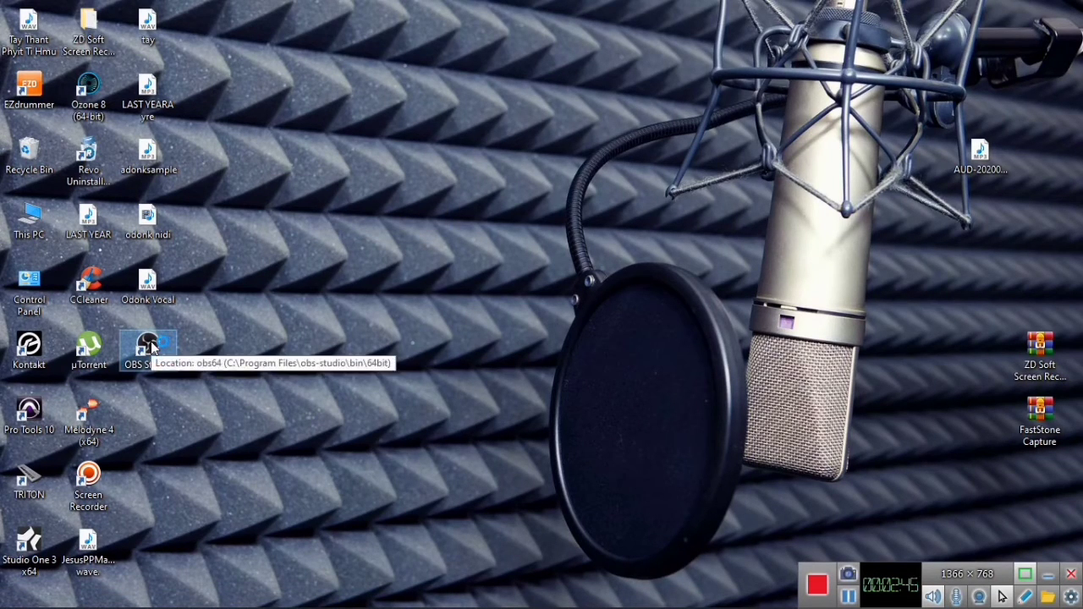
pyautogui.doubleClick(151, 344)
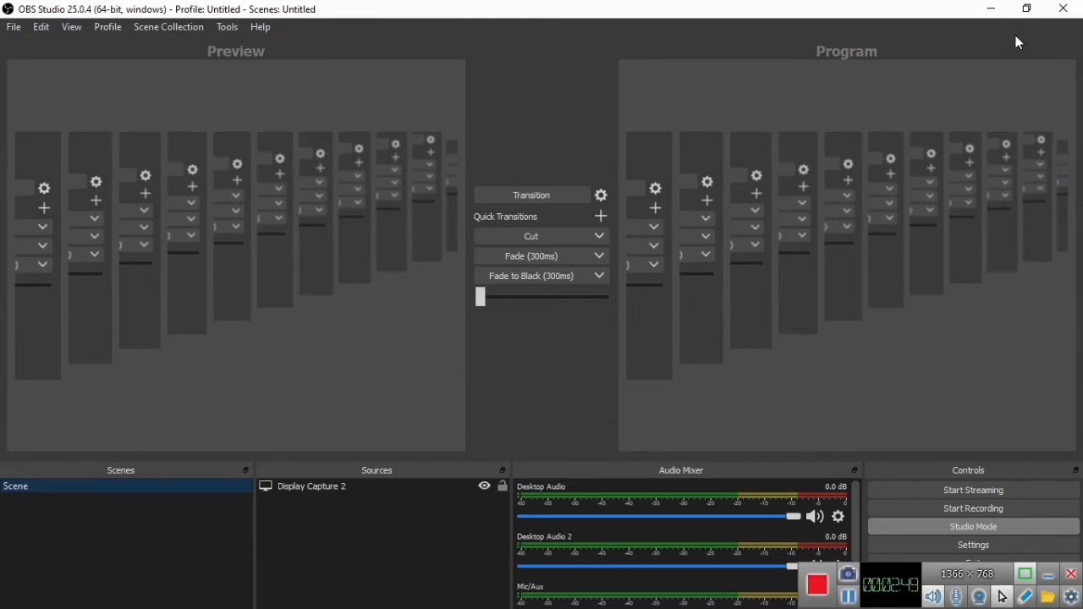
# Step: Restore the OBS Studio window from full screen, reposition it and enlarge it in width and height
pyautogui.click(1025, 10)
pyautogui.moveTo(628, 90); pyautogui.dragTo(544, 62)
pyautogui.moveTo(725, 79); pyautogui.dragTo(852, 78)
pyautogui.moveTo(448, 471); pyautogui.dragTo(448, 541)
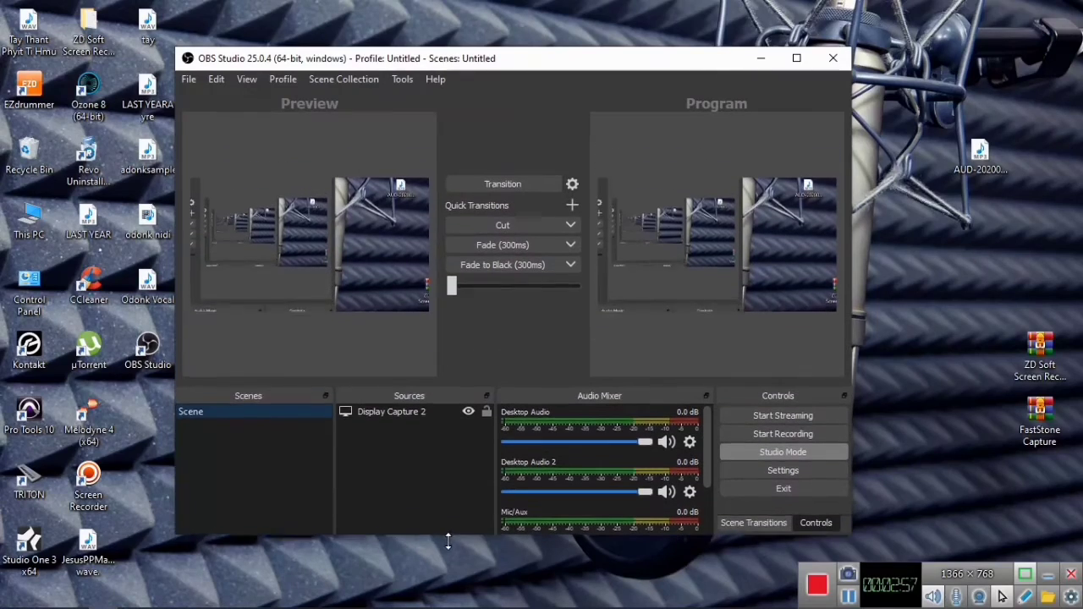
# Step: Move the OBS Studio window aside, launch Studio One from its desktop shortcut and restore it from full screen to test the display capture
pyautogui.moveTo(573, 48); pyautogui.dragTo(528, 40)
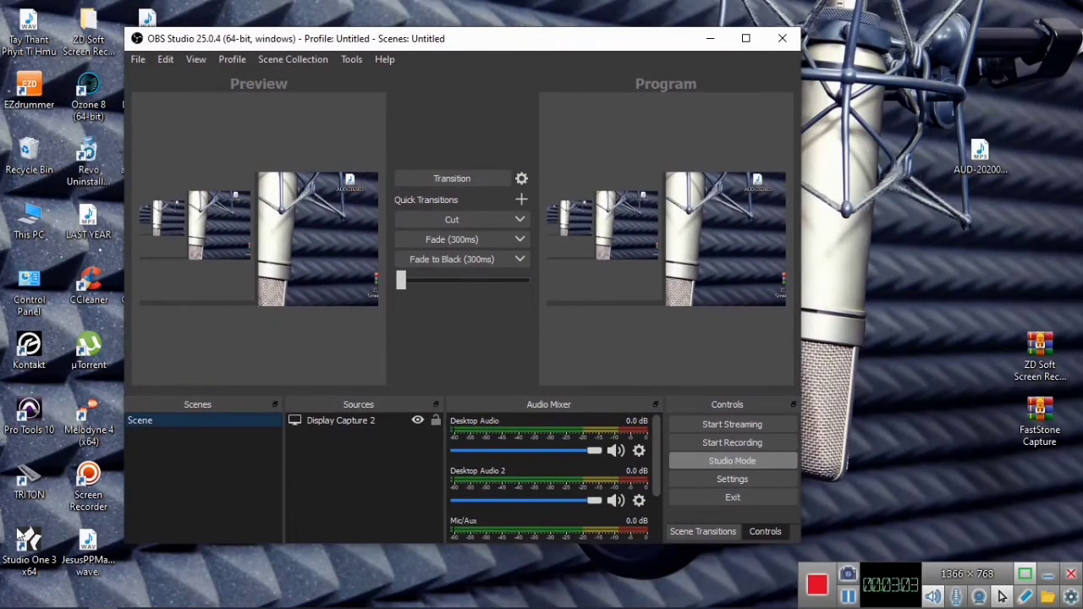
pyautogui.doubleClick(29, 550)
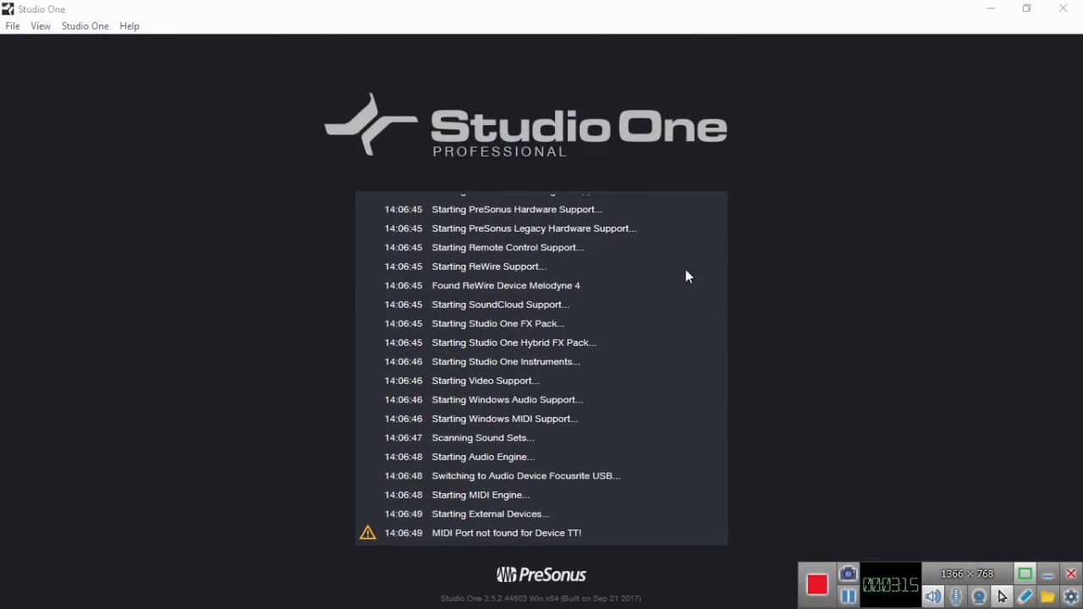
pyautogui.click(707, 327)
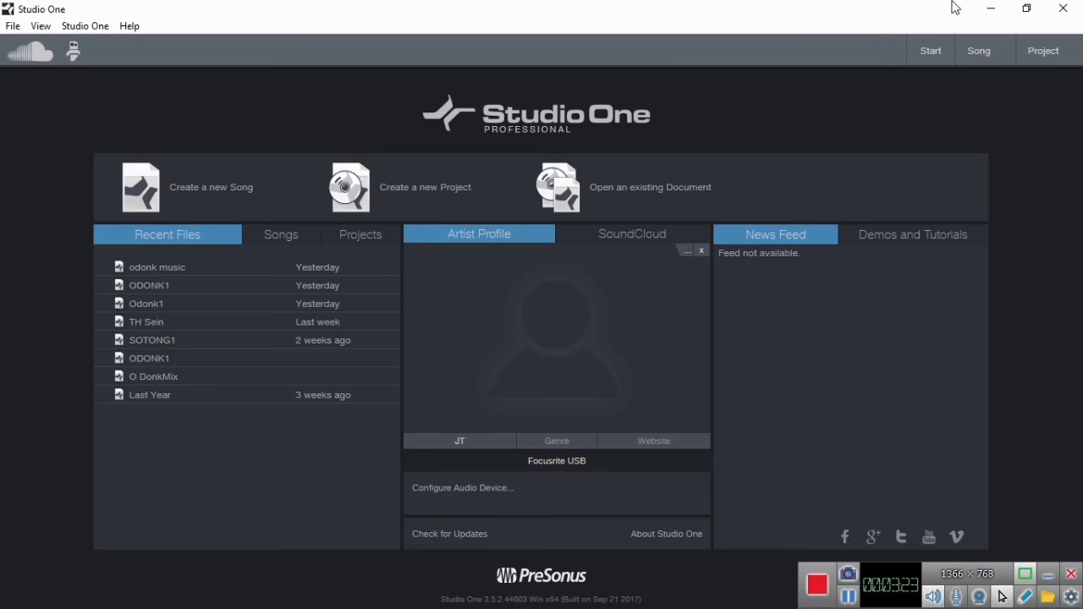
pyautogui.click(1026, 8)
# Step: Bring OBS Studio in front of Studio One, close Studio One and reposition the OBS Studio window near the upper part of the desktop
pyautogui.click(616, 46)
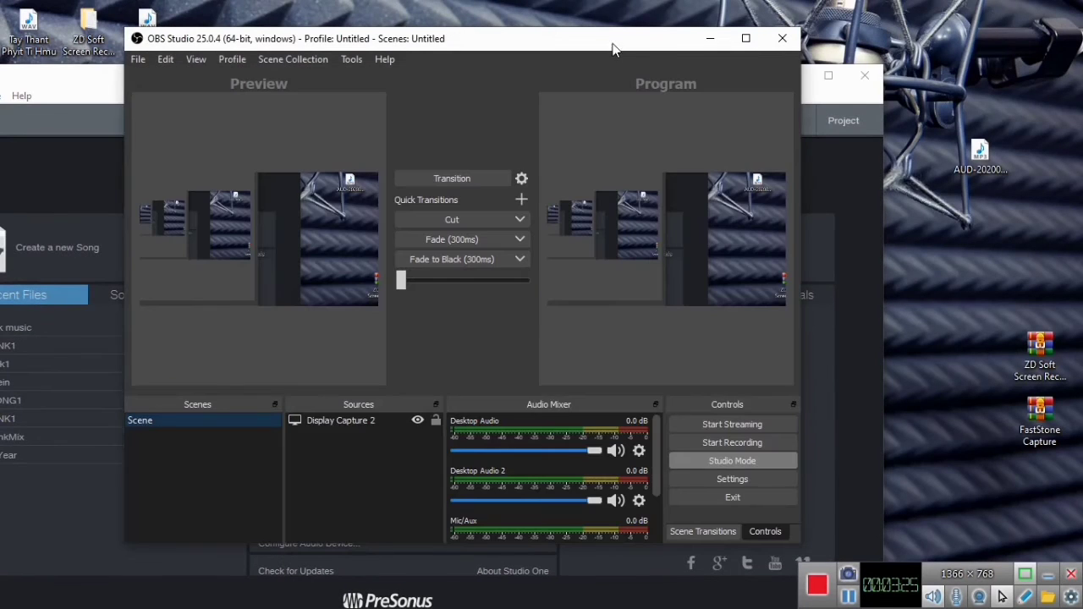
pyautogui.moveTo(614, 49); pyautogui.dragTo(565, 118)
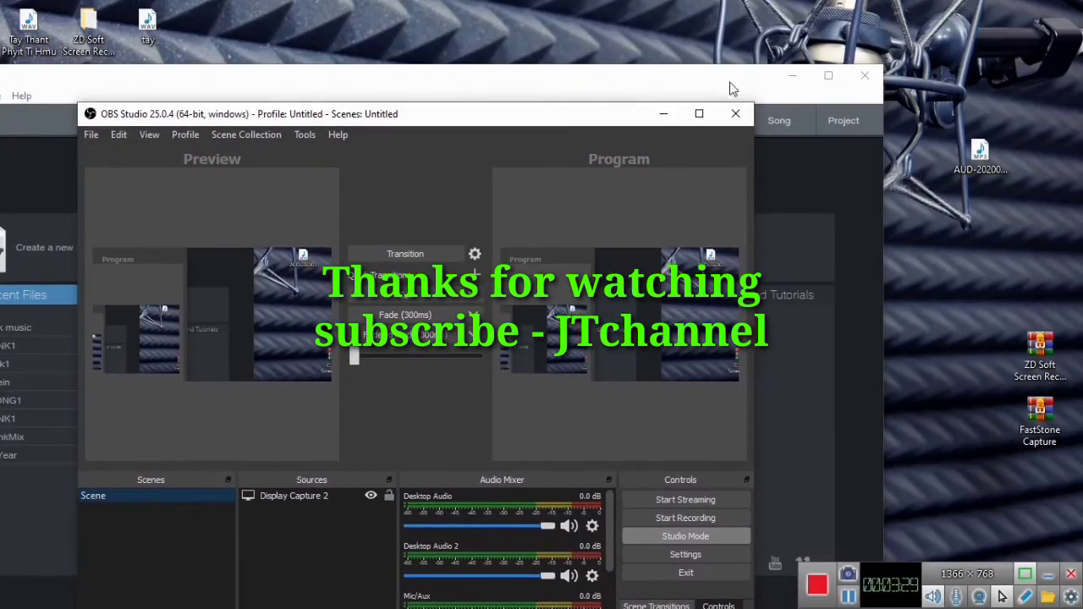
pyautogui.click(876, 74)
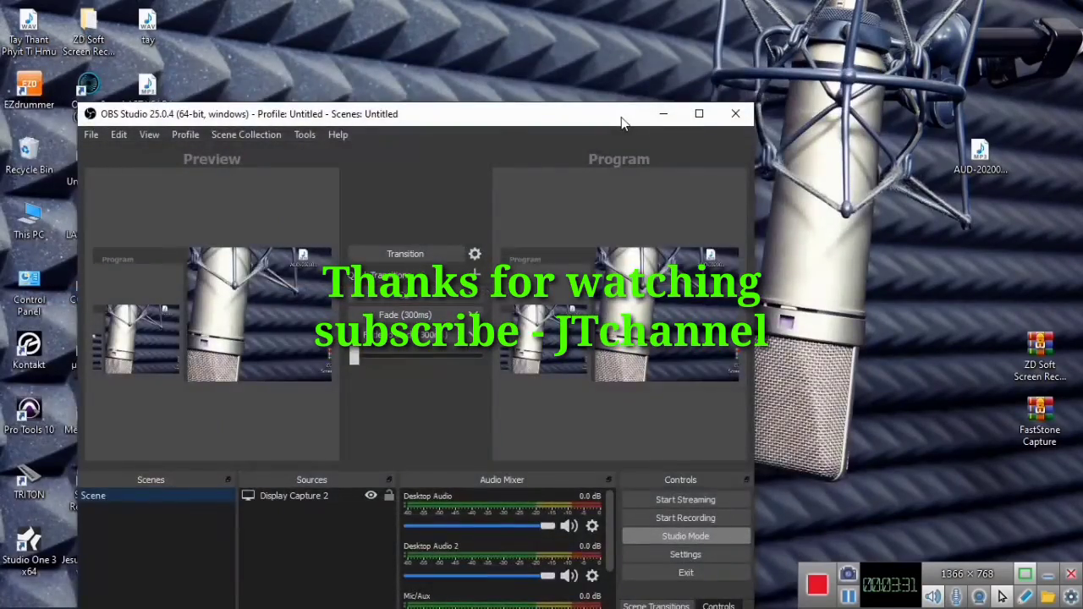
pyautogui.moveTo(621, 120); pyautogui.dragTo(659, 38)
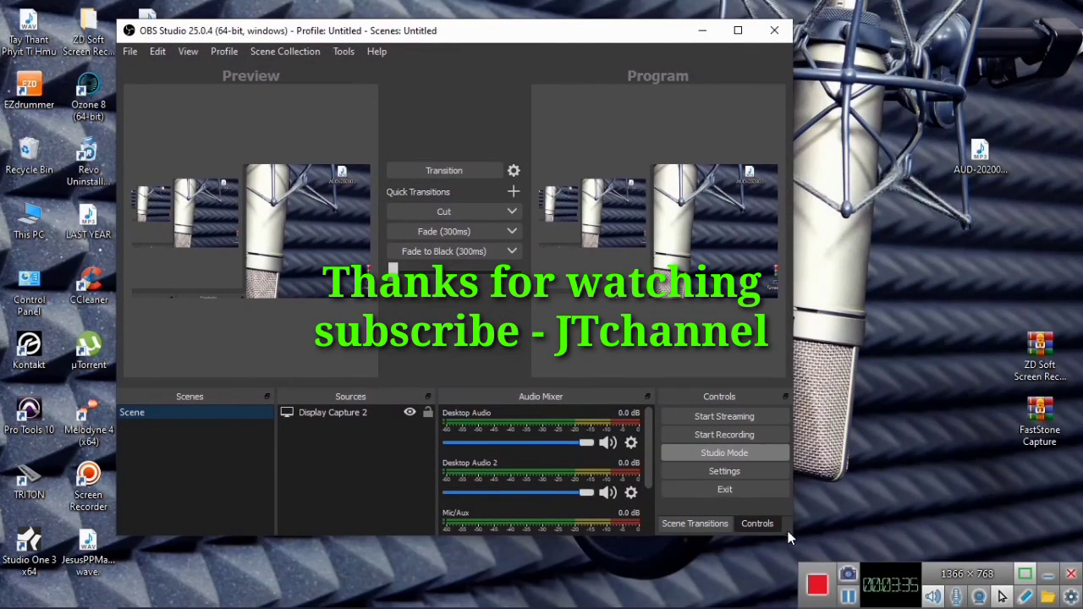